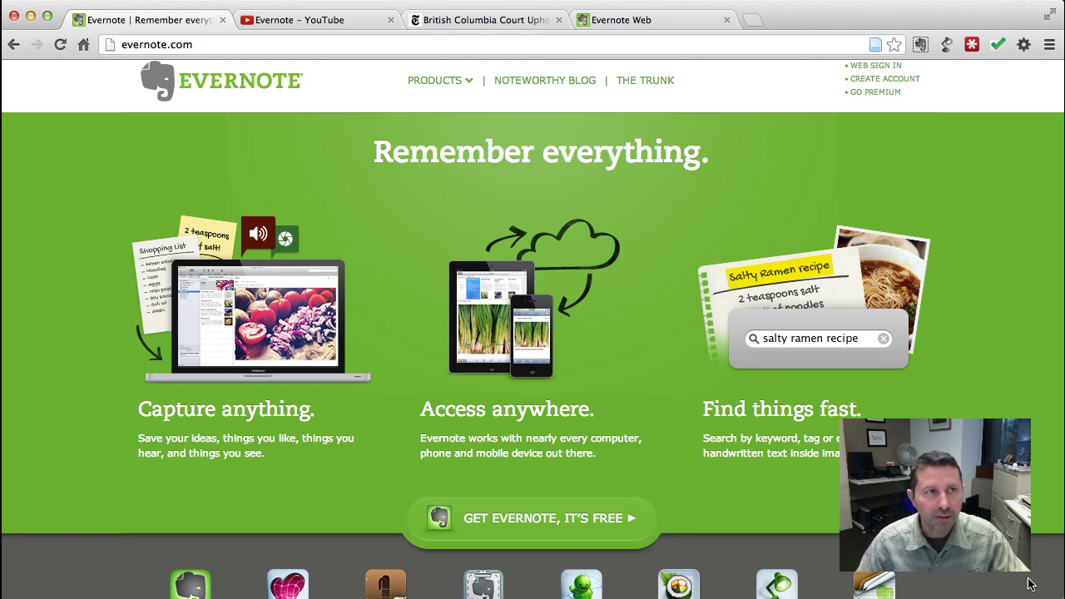
Switch Chrome to the 'Evernote – YouTube' tab with the 0:50 Evernote video.
click(333, 21)
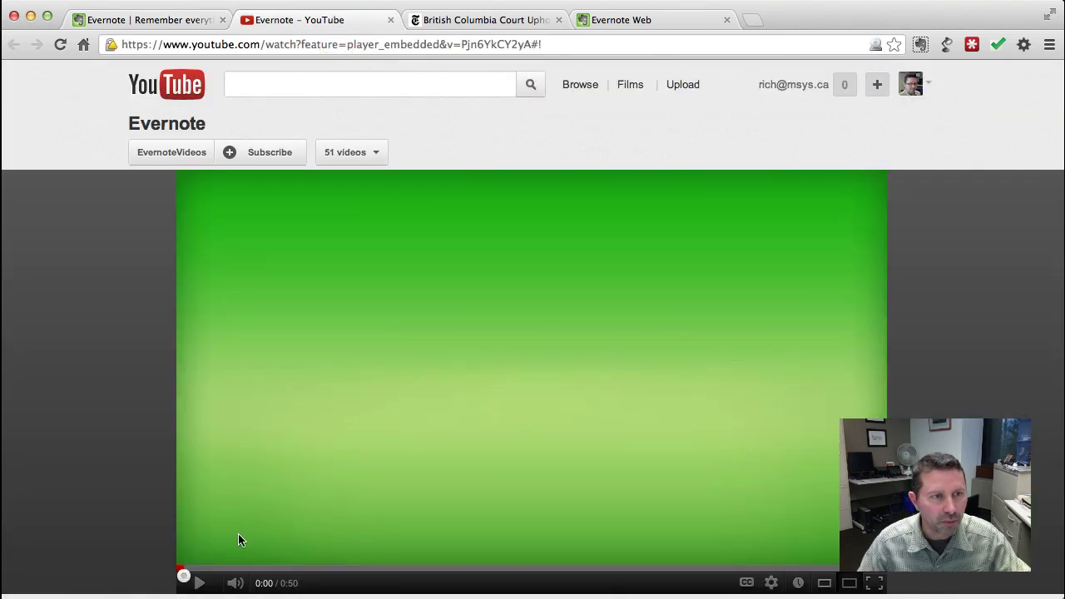
Play the 0:50 Evernote video through to its end screen of related videos.
click(201, 585)
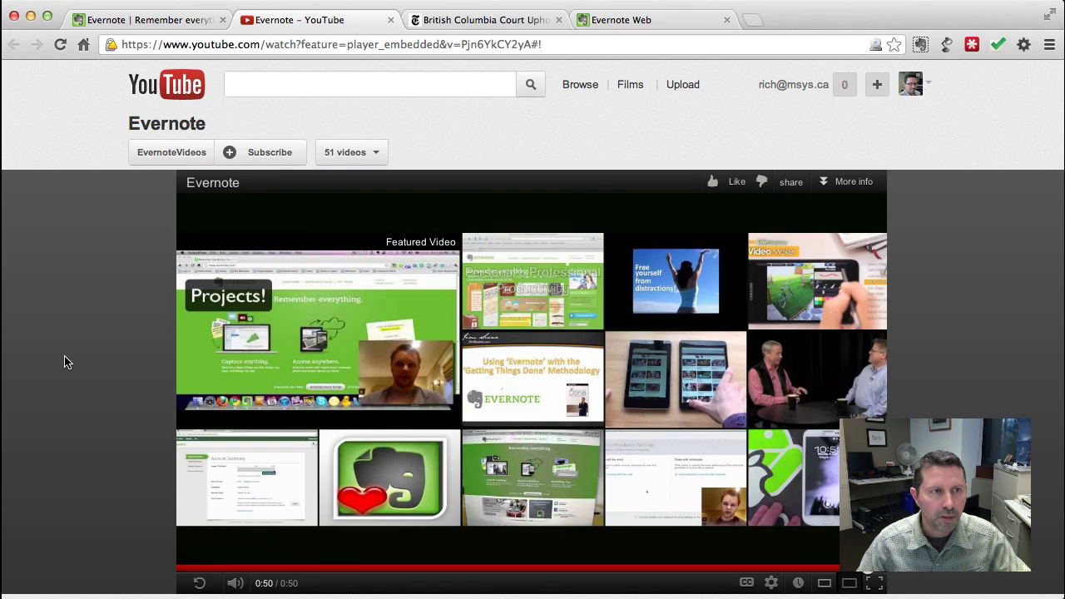
Bring up the NYT 'Canadian Court Rules That Polygamy Ban Is Constitutional' article and scroll into its body.
click(441, 20)
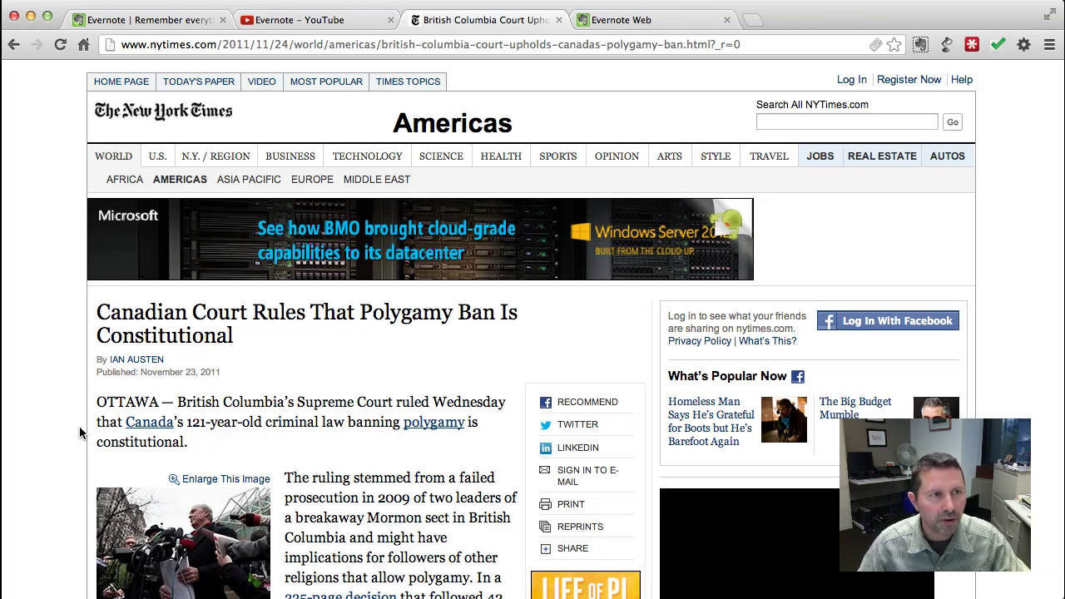
scroll(79, 426, down, 2)
scroll(79, 432, down, 3)
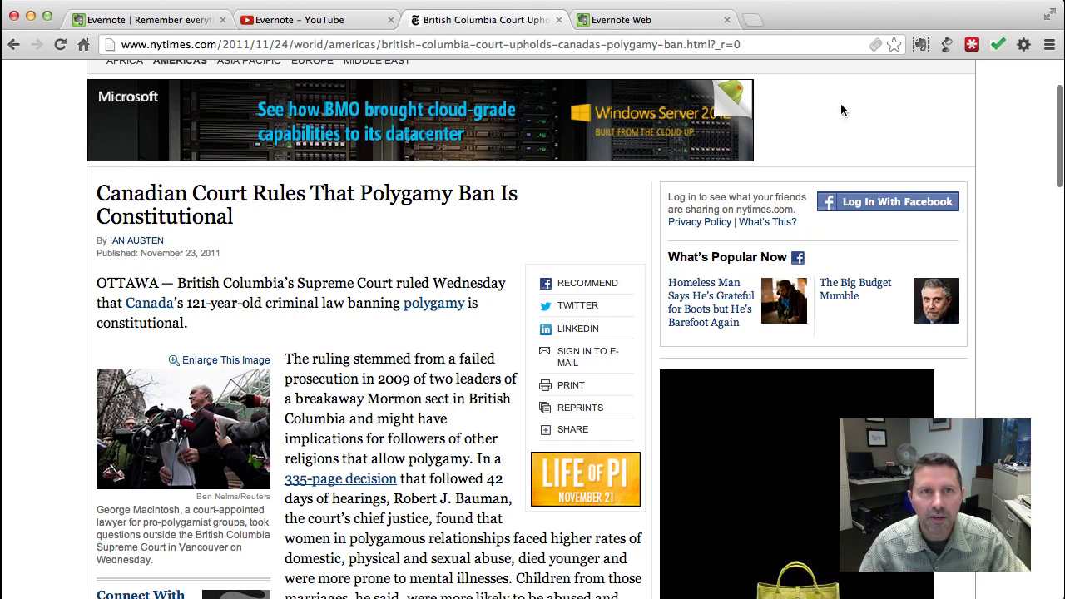
Clip the polygamy article with Evernote Web Clipper as an article tagged 'polygamy law'.
click(921, 45)
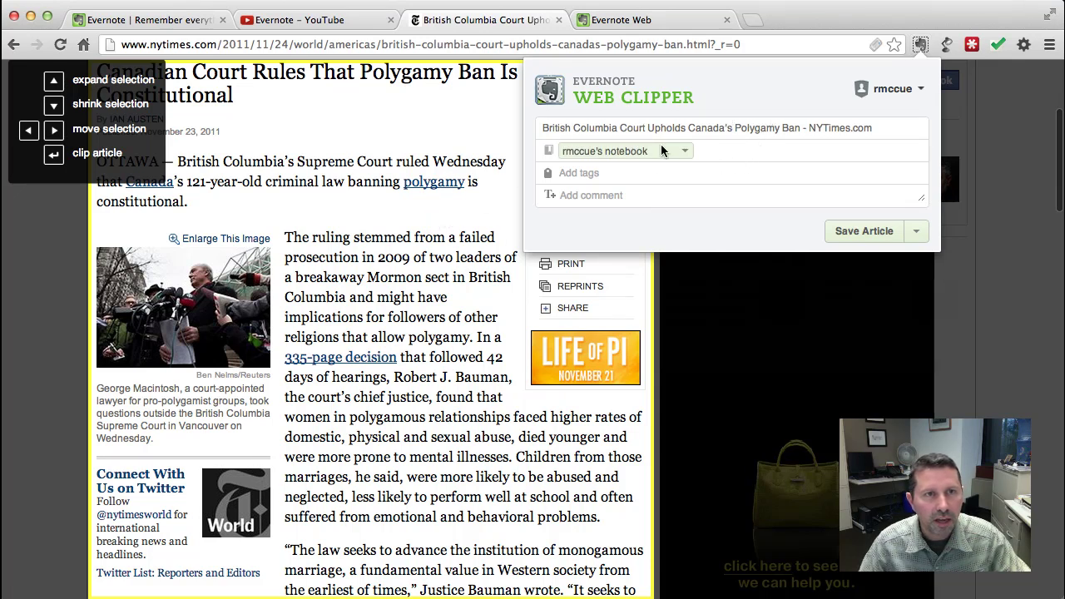
click(613, 172)
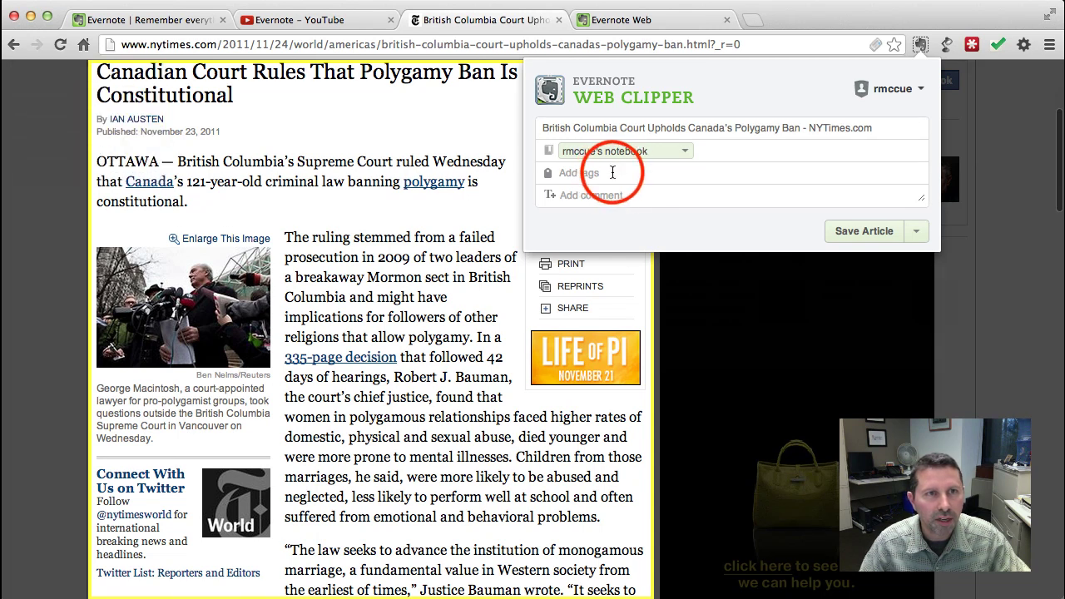
text(polygamy law)
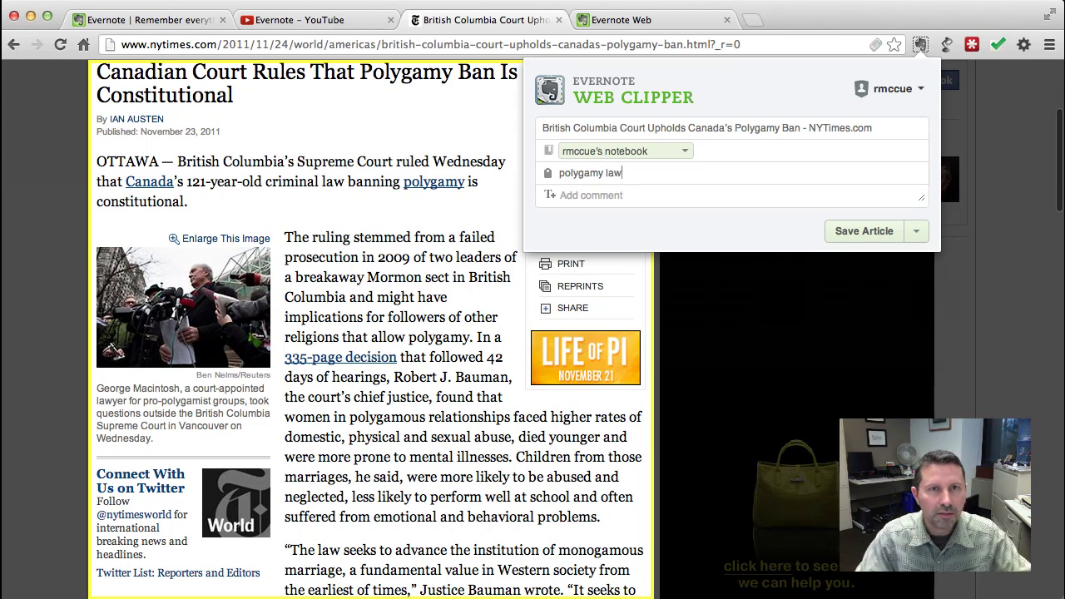
click(863, 237)
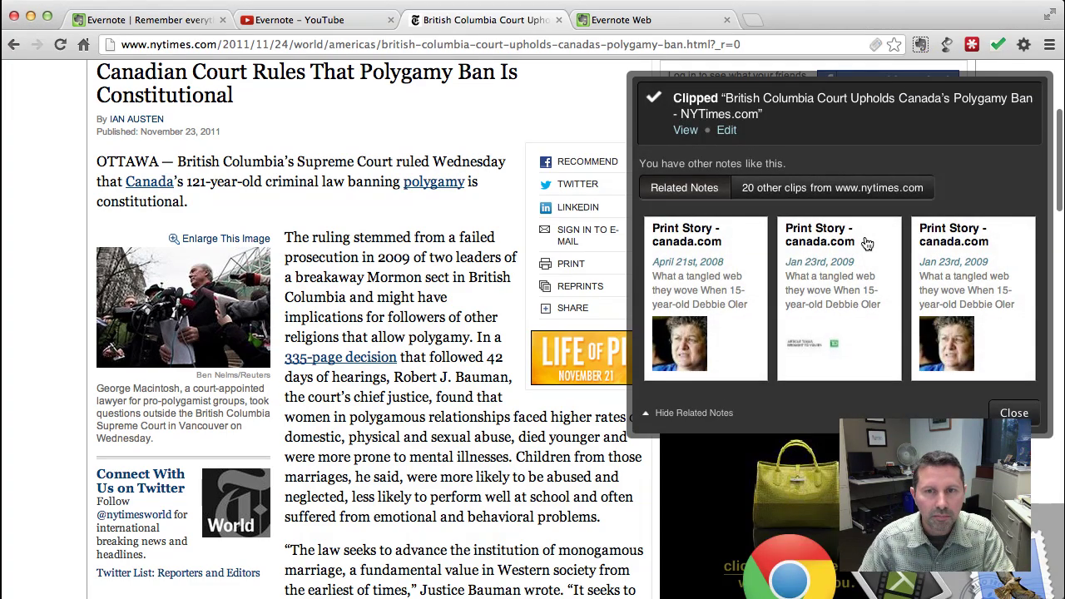
key(super+Tab)
Sync Evernote desktop and read through the new 'polygamy law' British Columbia Court note.
click(140, 35)
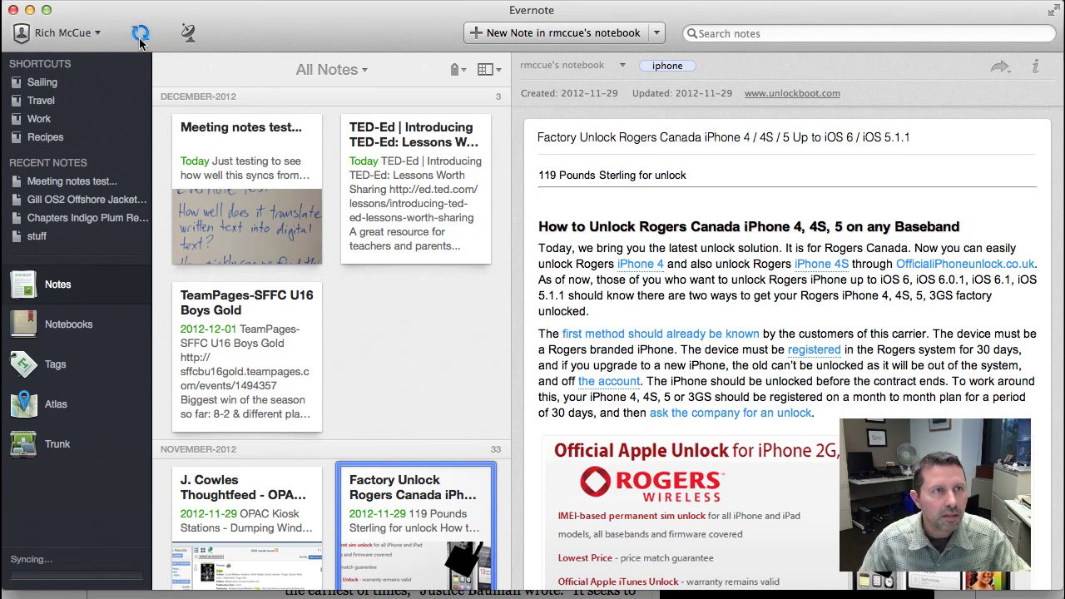
click(249, 165)
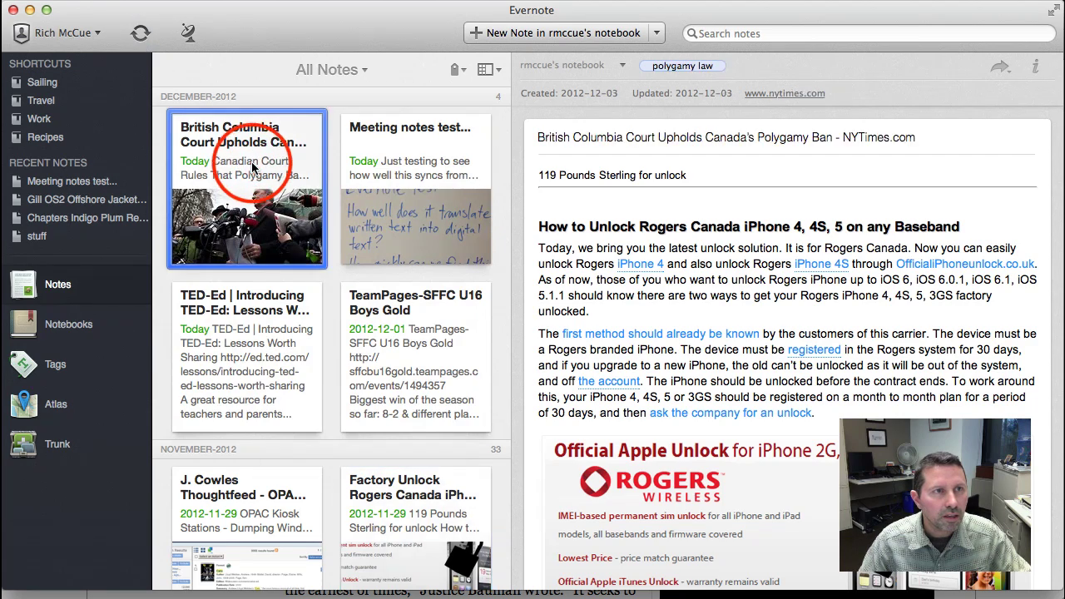
scroll(807, 426, down, 10)
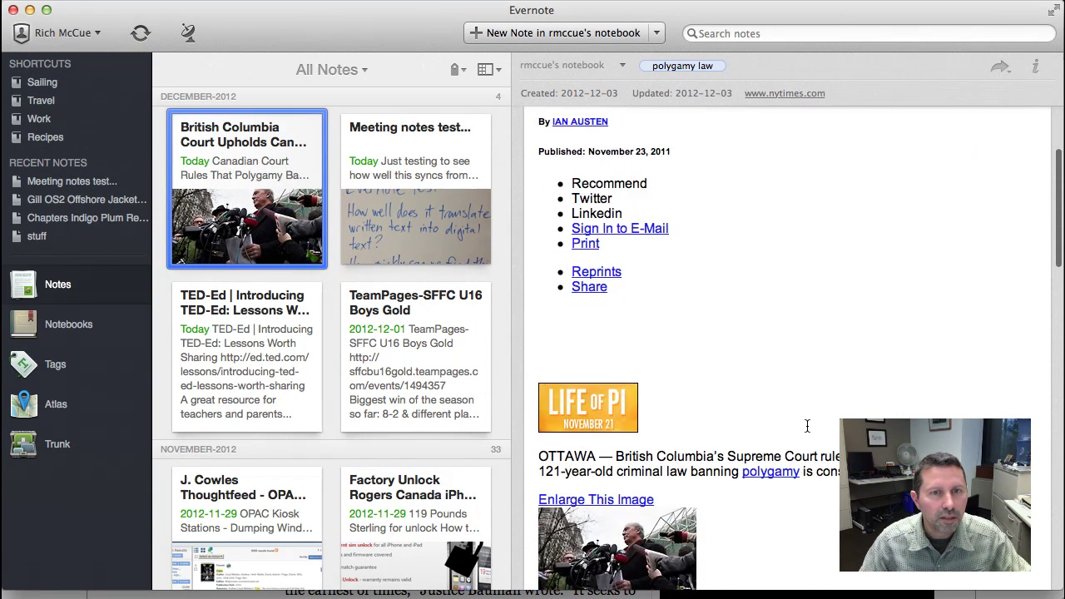
scroll(807, 426, down, 8)
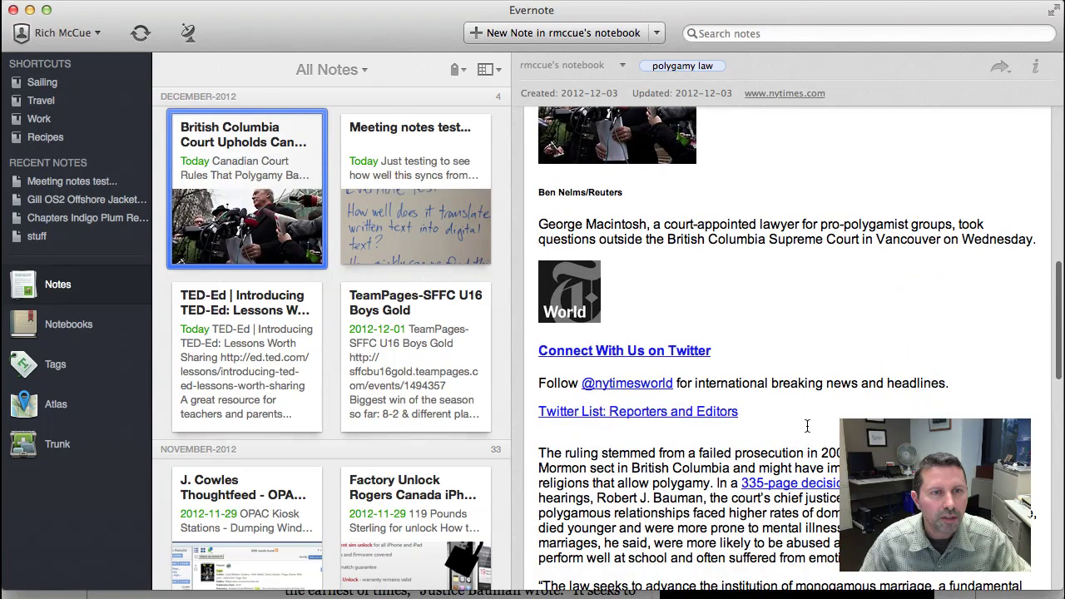
scroll(806, 426, down, 5)
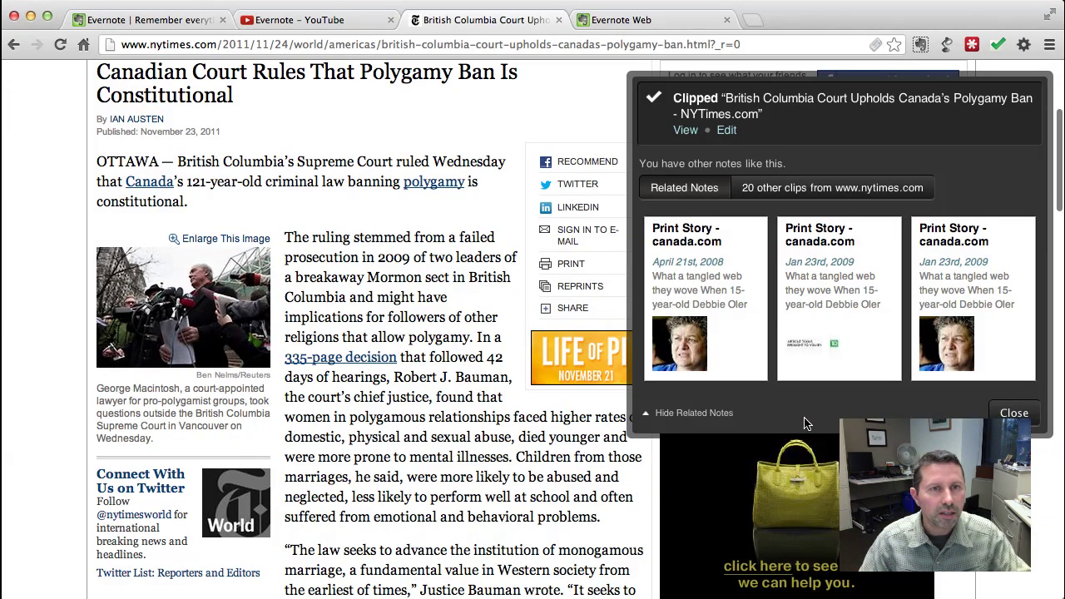
Dismiss the Evernote Clipped confirmation, leaving the NYT polygamy article in view.
click(1014, 412)
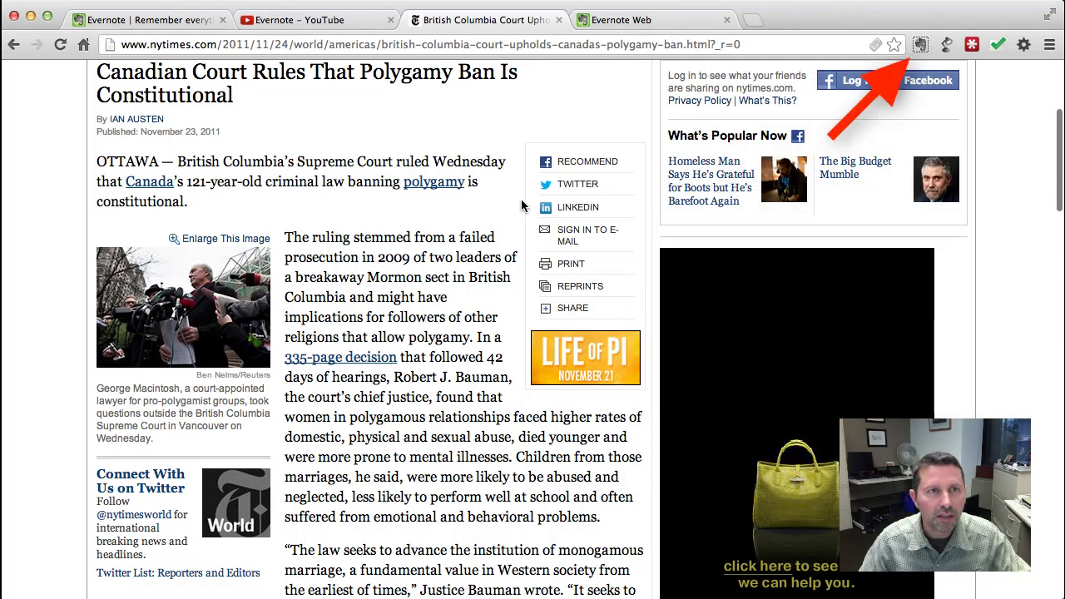
scroll(522, 206, up, 1)
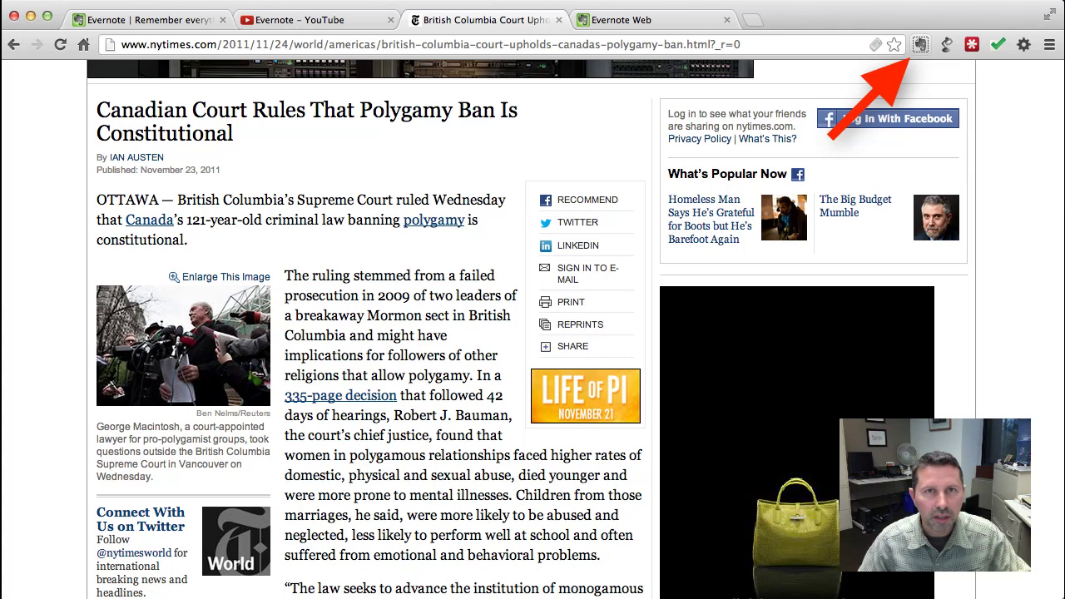
Show the article in Evernote Clearly's clean reading view and skim it.
click(948, 44)
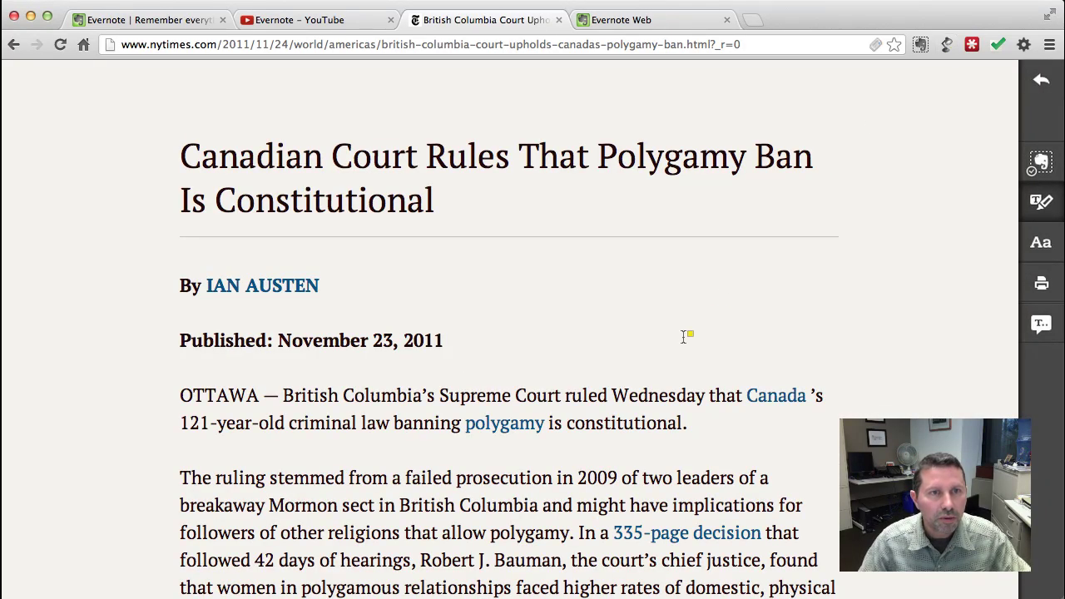
scroll(684, 336, down, 5)
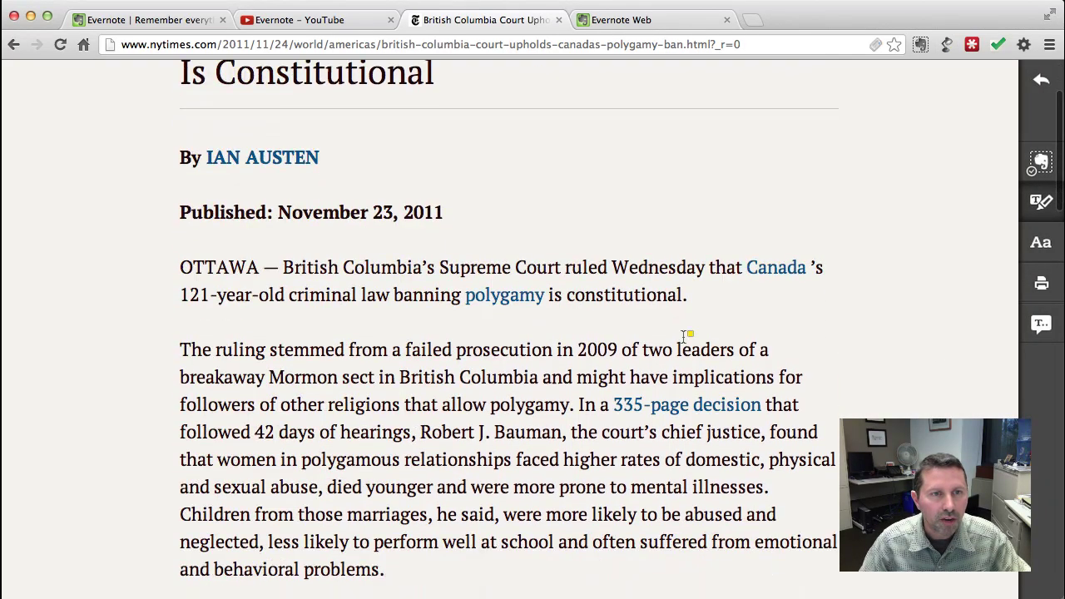
scroll(684, 343, down, 6)
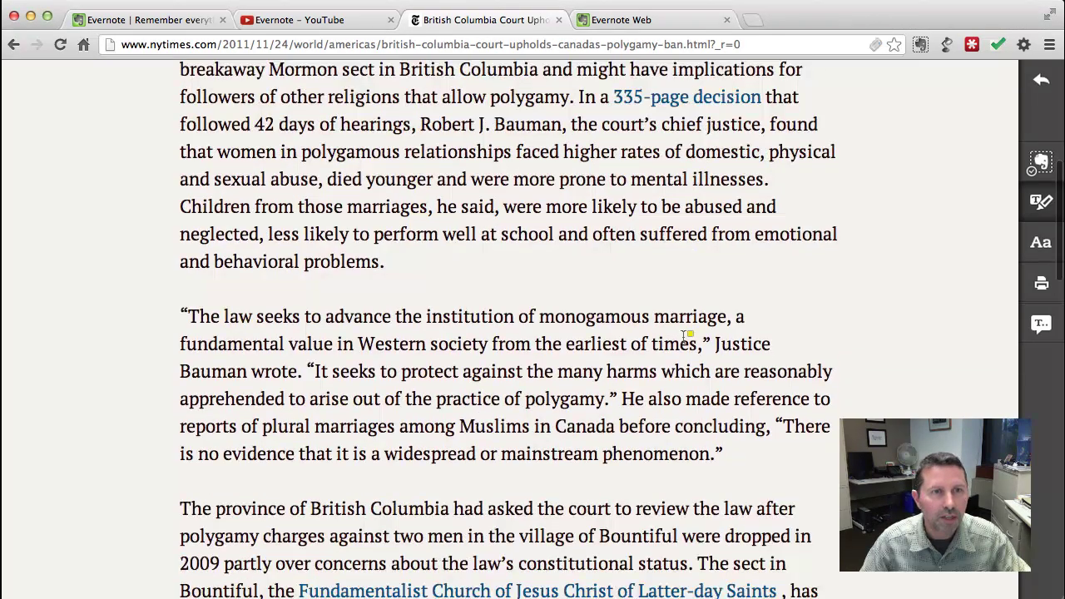
scroll(686, 336, up, 1)
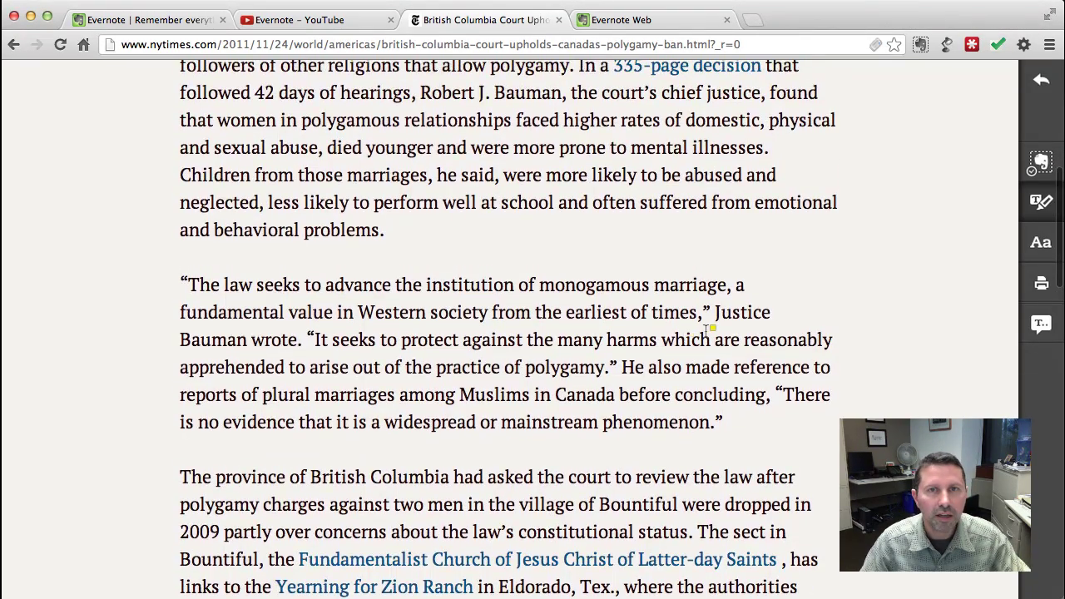
Highlight in yellow the passage about sect members' constitutional argument for polygamy.
click(1036, 208)
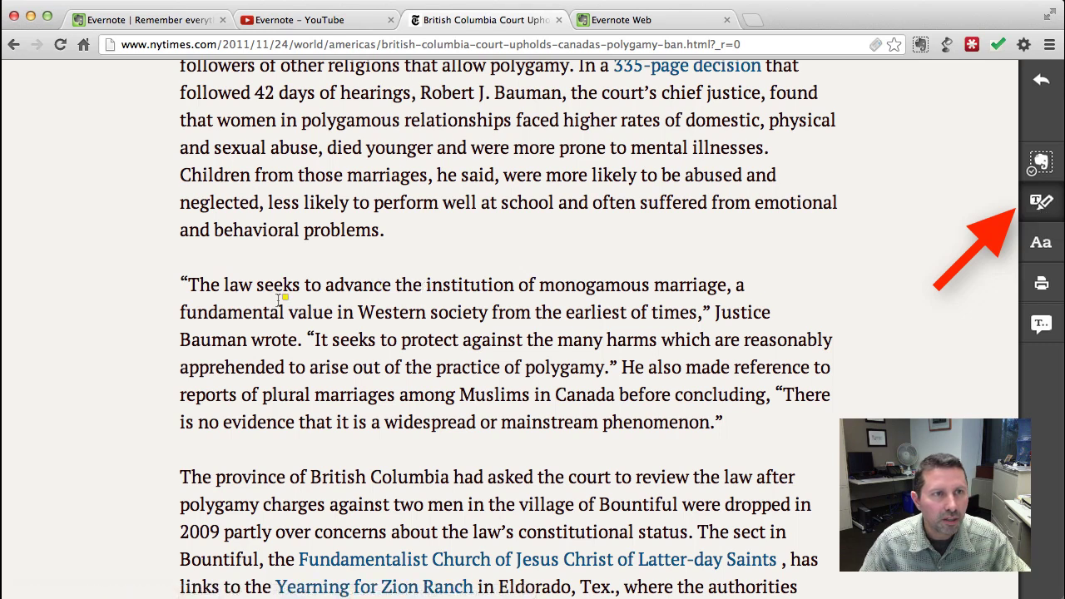
mouse_move(176, 283)
mouse_down()
mouse_move(512, 321)
mouse_move(624, 367)
mouse_up()
scroll(828, 506, down, 8)
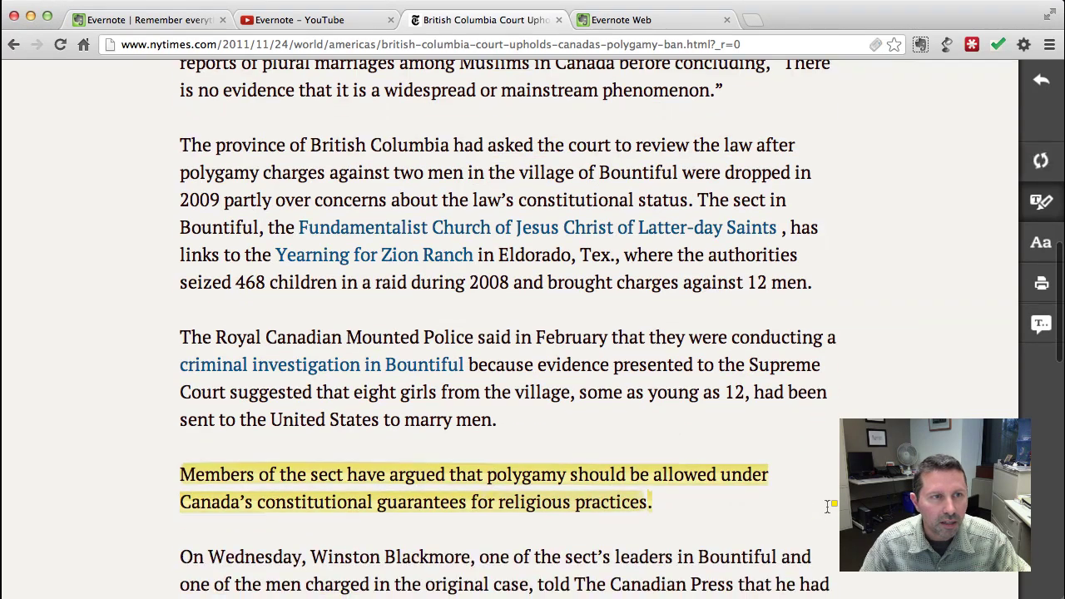
scroll(828, 505, down, 1)
mouse_move(533, 431)
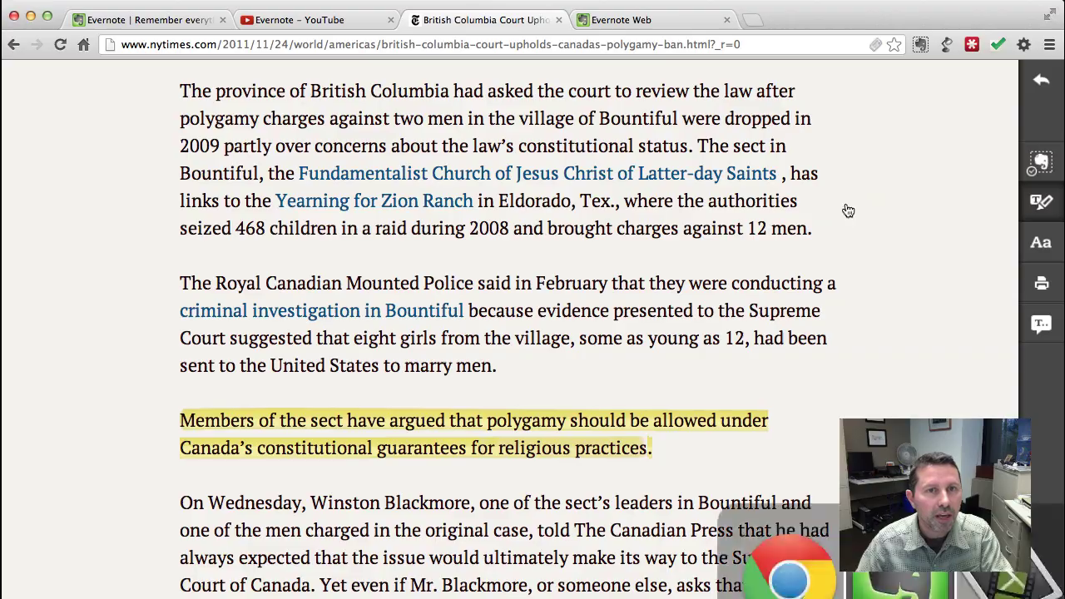
Sync Evernote desktop again and review the yellow highlights in the new British Columbia note.
key(super+Tab)
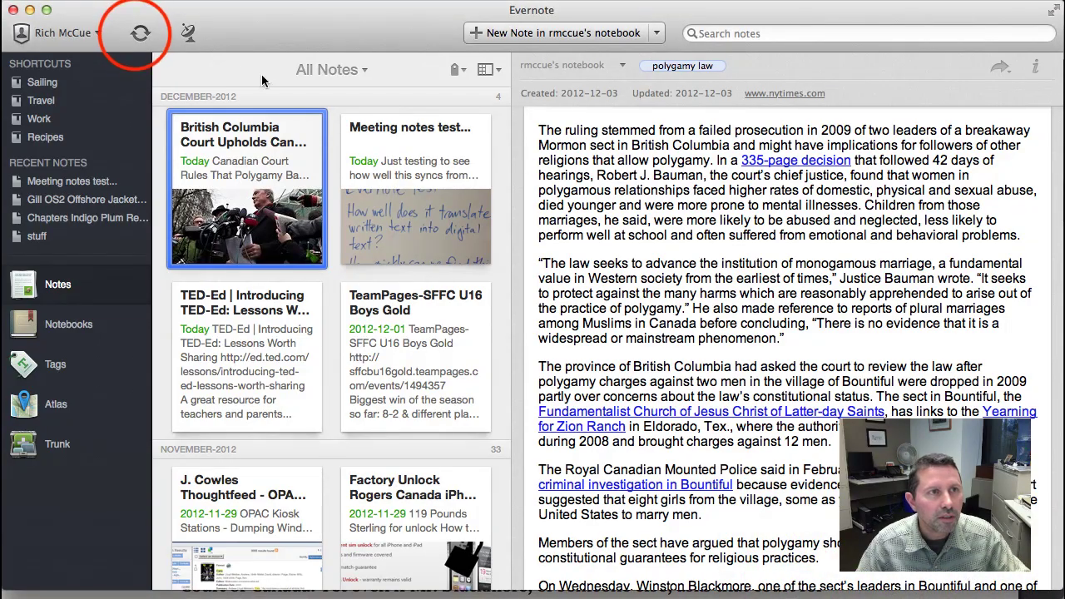
click(138, 35)
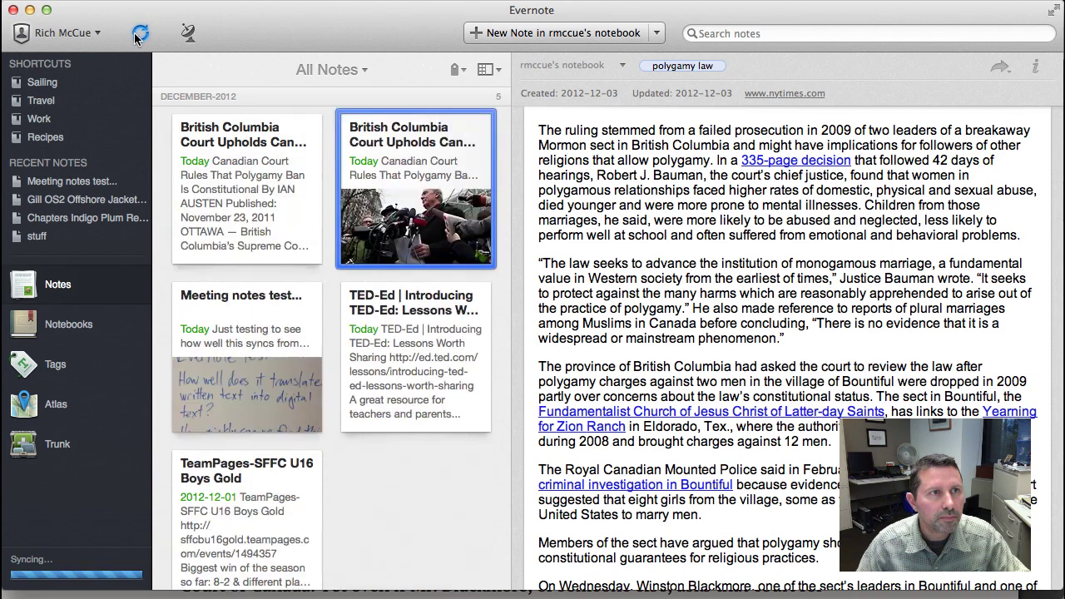
click(245, 179)
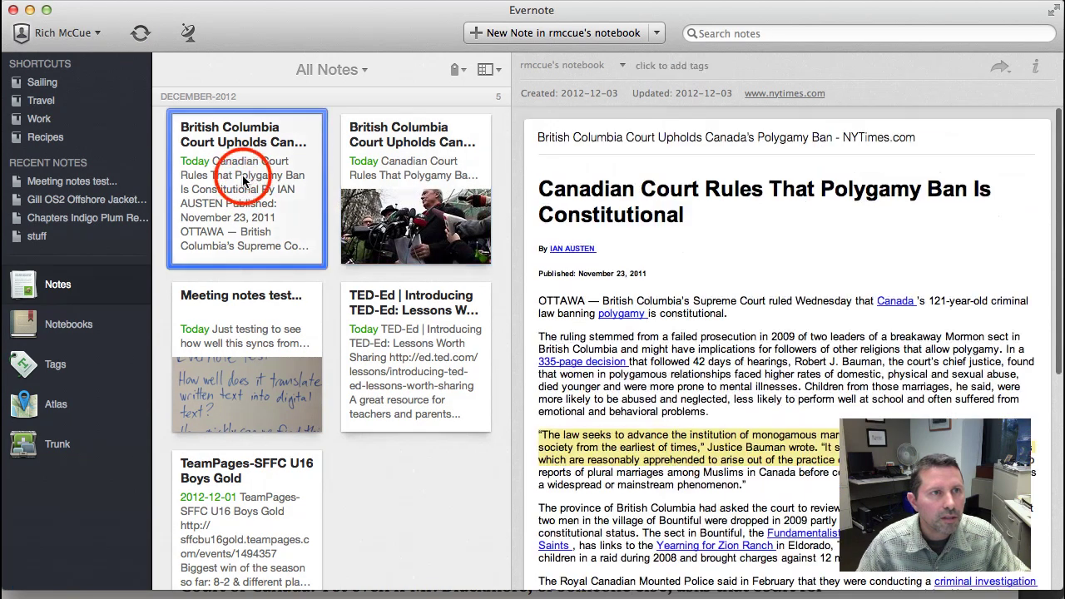
scroll(730, 346, down, 2)
scroll(730, 346, down, 1)
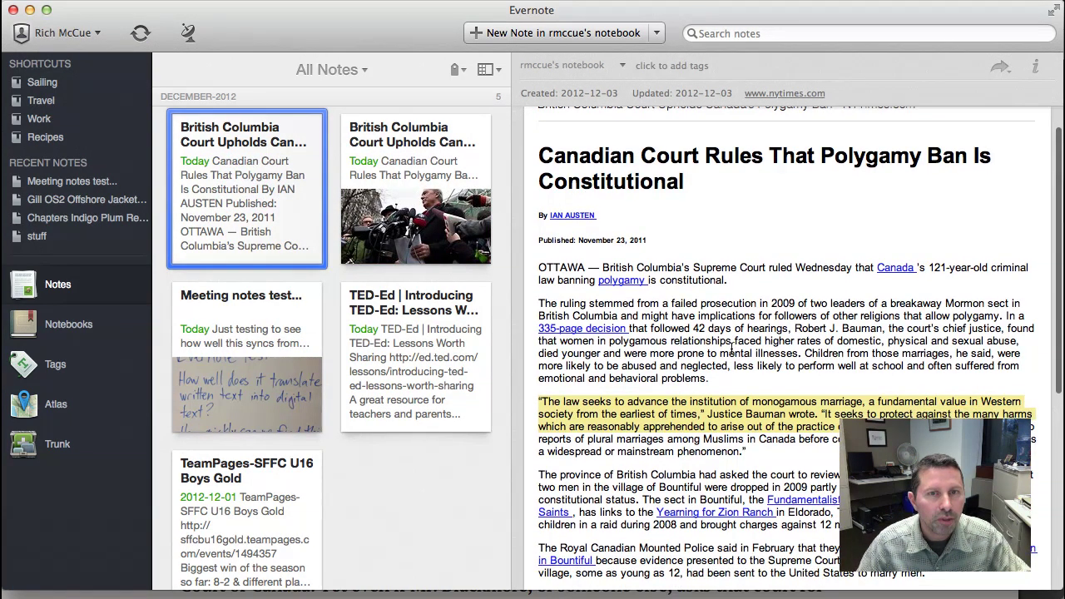
scroll(761, 416, down, 2)
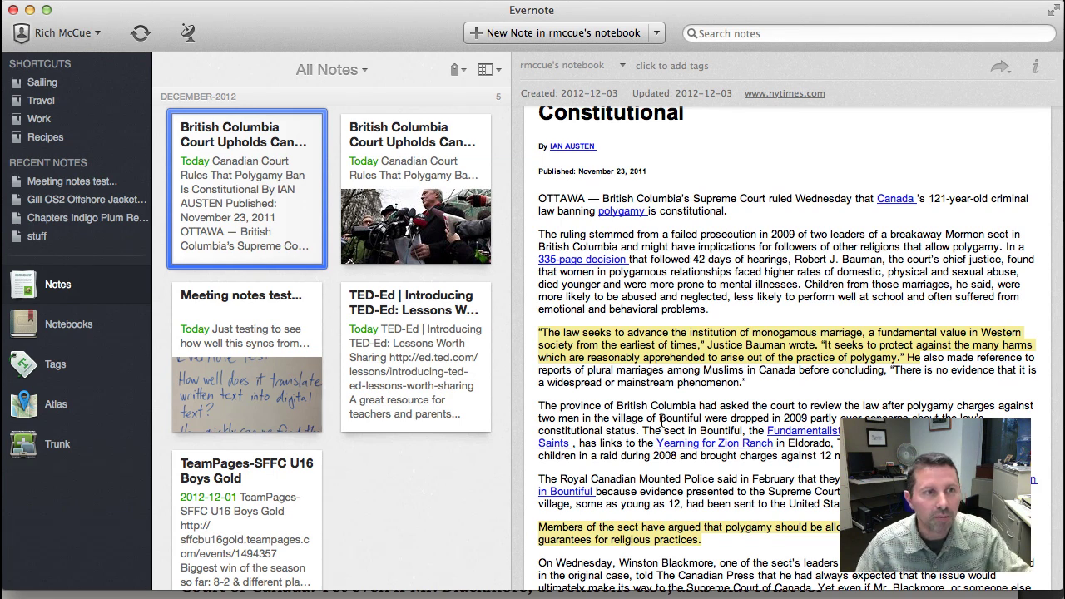
View the Meeting notes test note, return to the British Columbia note, then start a note search.
click(236, 385)
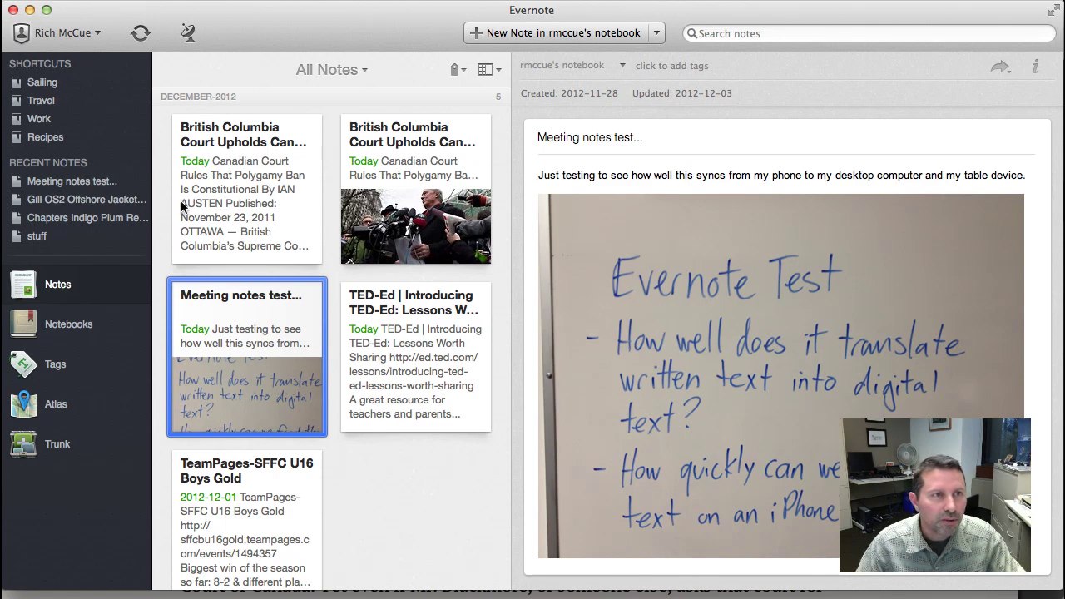
click(237, 193)
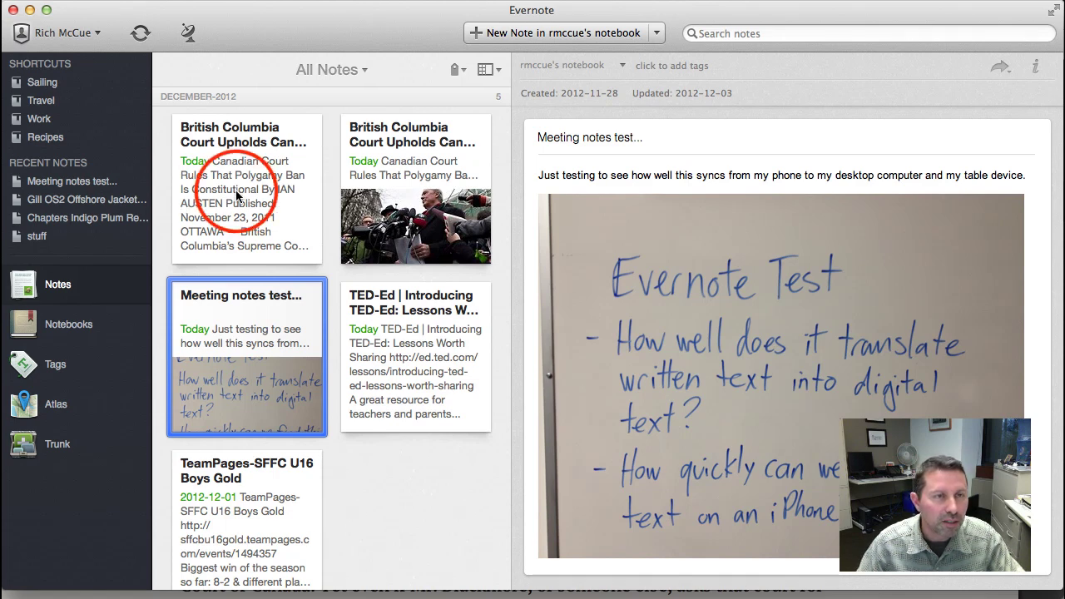
click(775, 33)
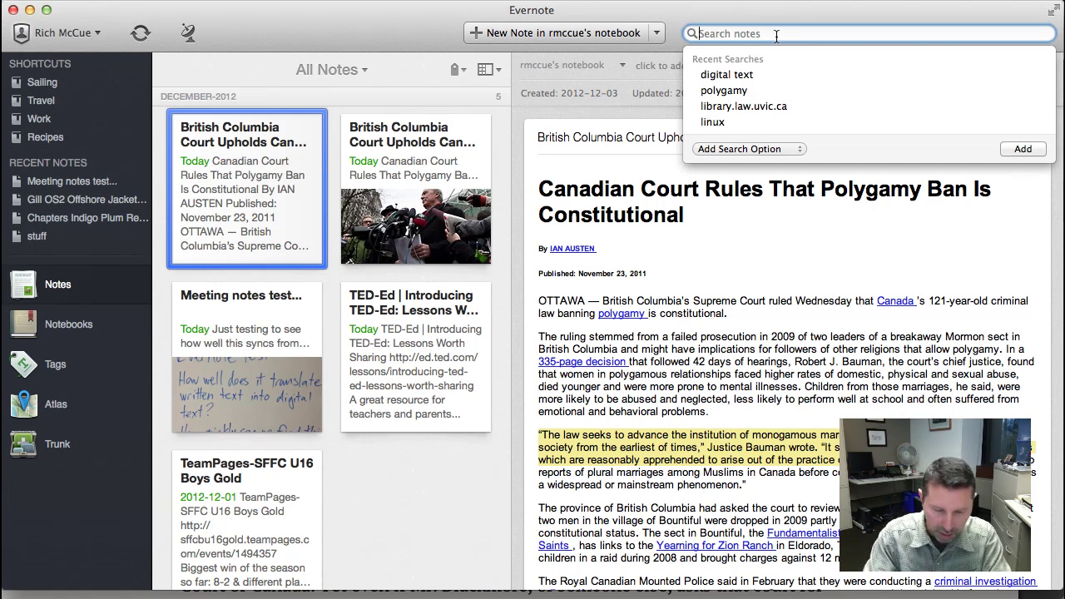
Search the notes for 'digital text'.
text(digi)
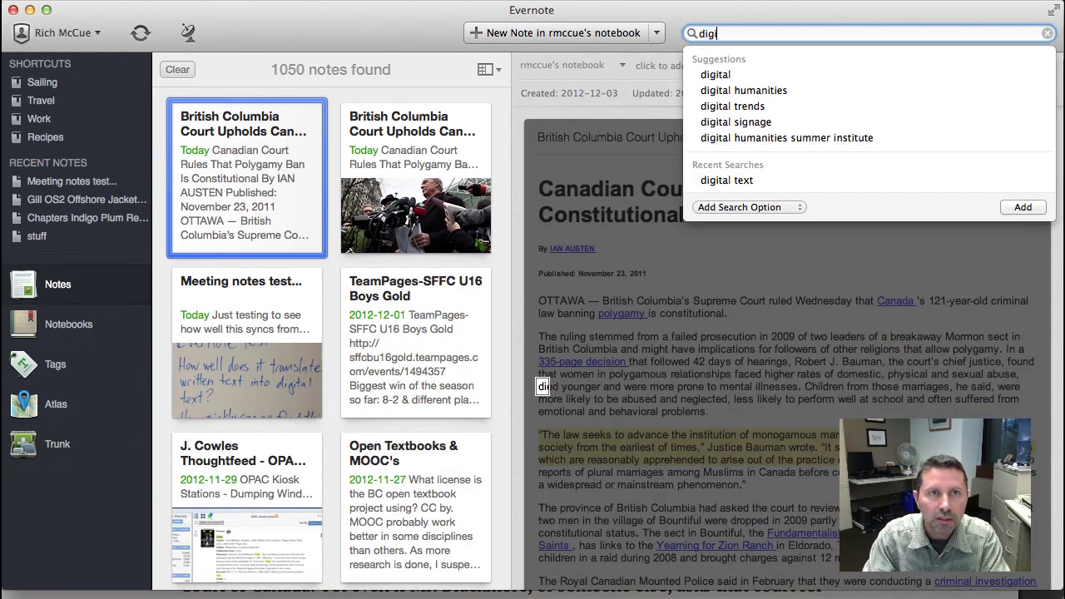
text(tal text)
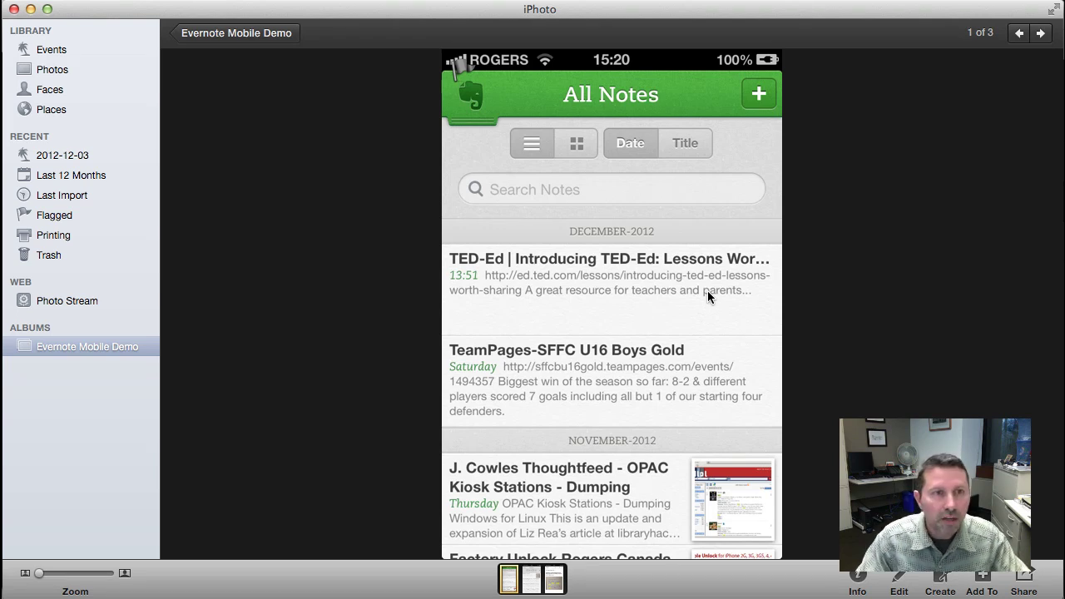
Step through the iPhone screenshots in iPhoto: the mobile search results, then the final note screenshot.
key(Right)
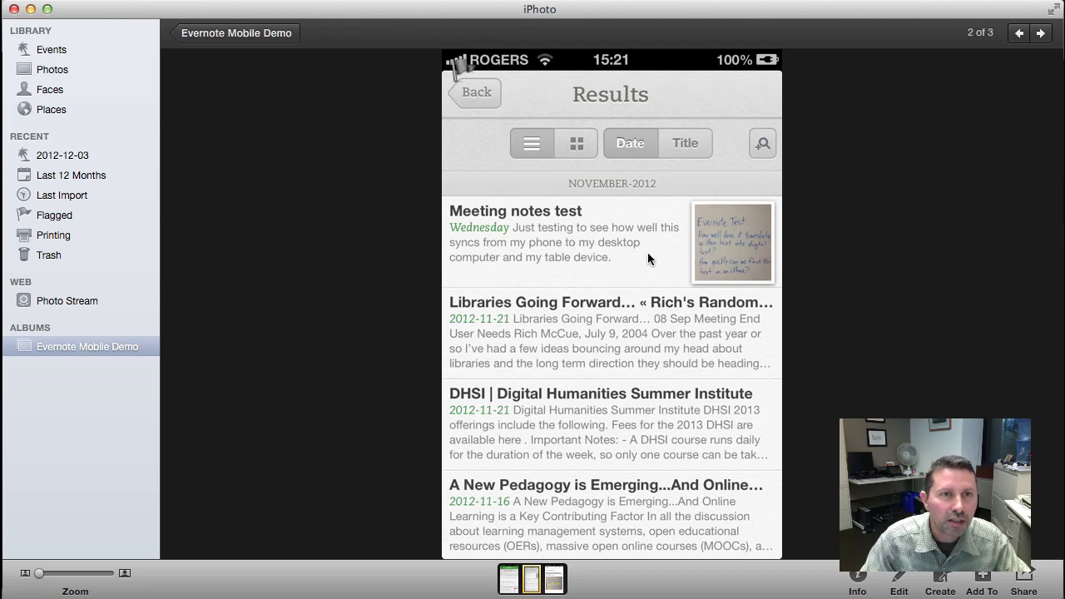
key(Right)
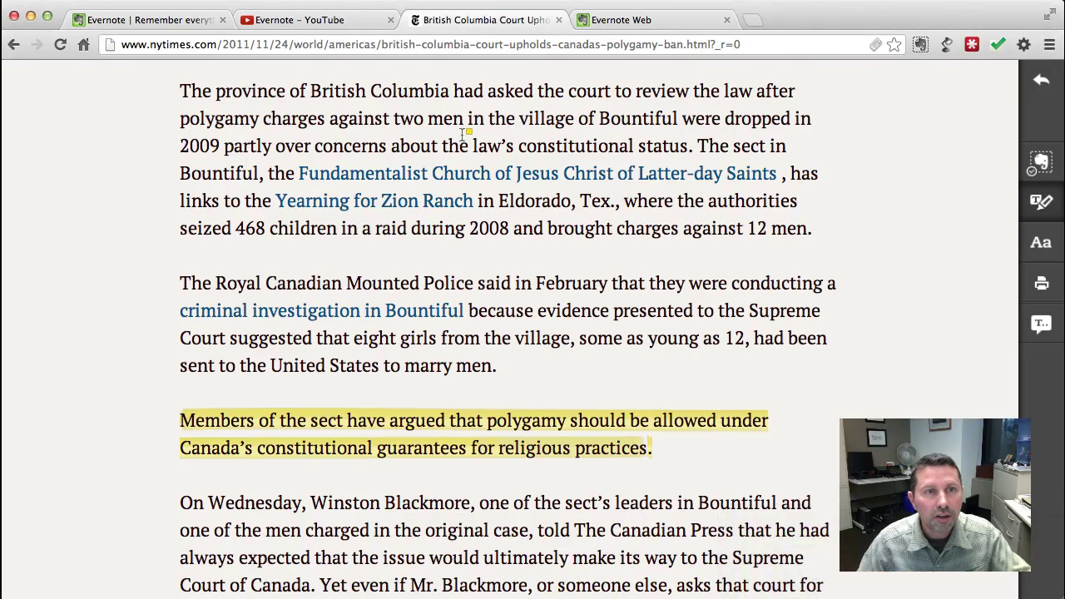
Search Evernote Web for 'digital text' and review the 27 results, then return to evernote.com.
click(601, 24)
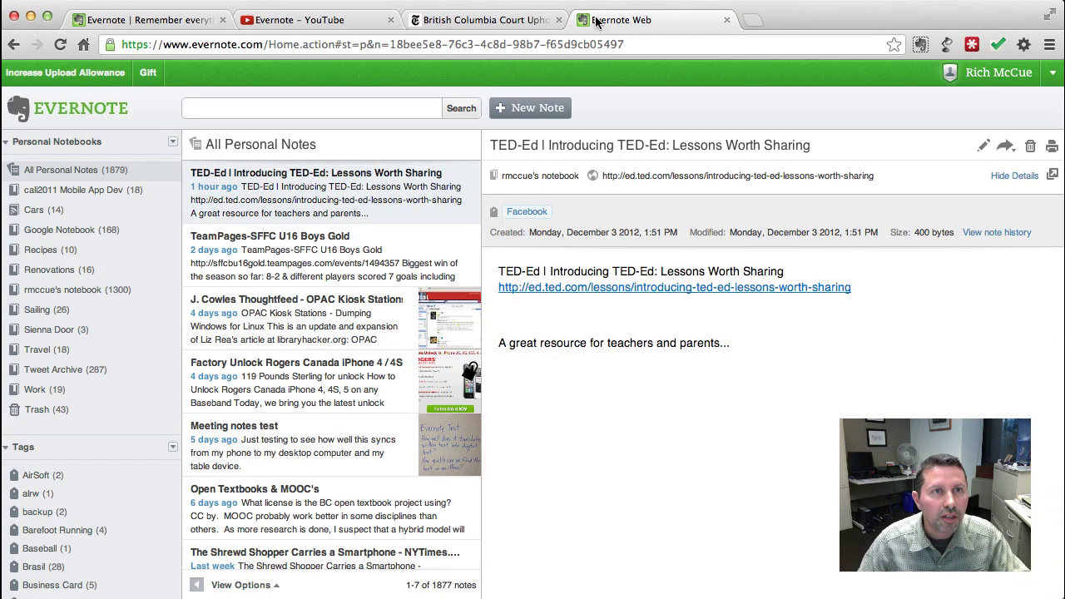
click(302, 107)
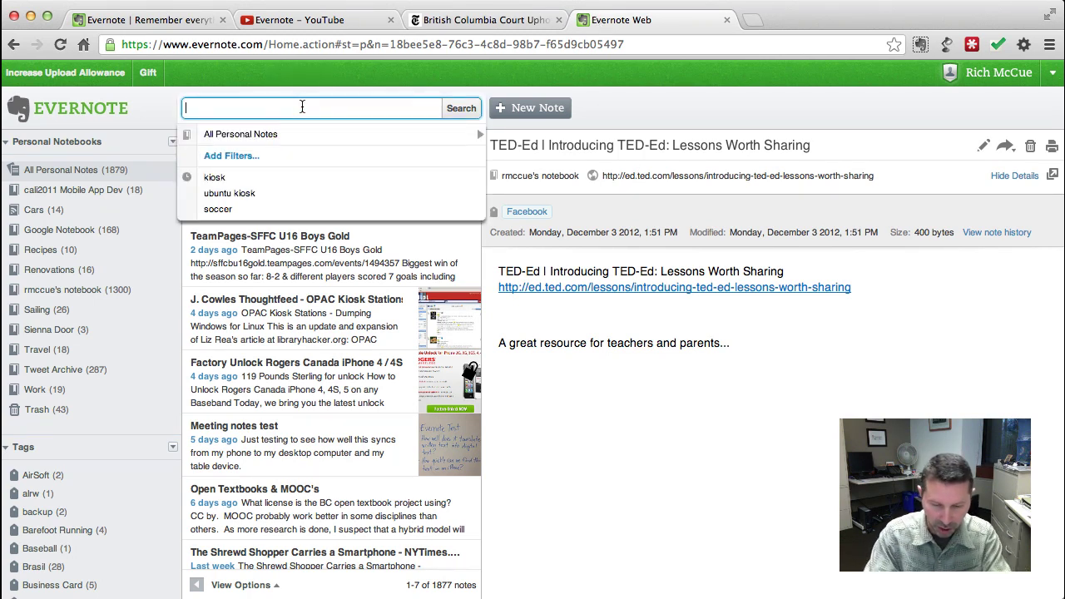
text(digita)
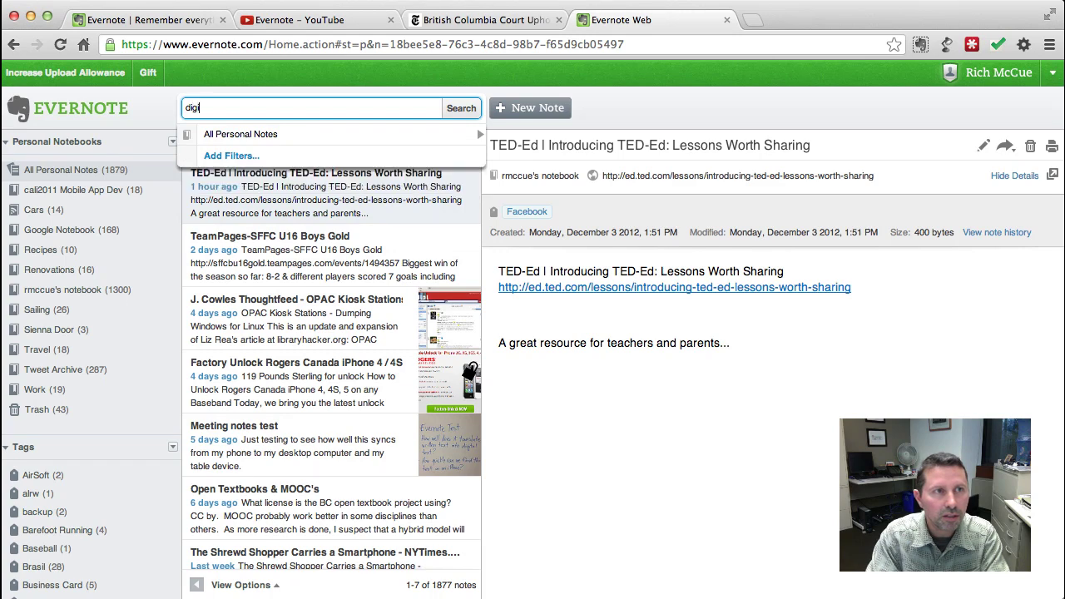
text(l text)
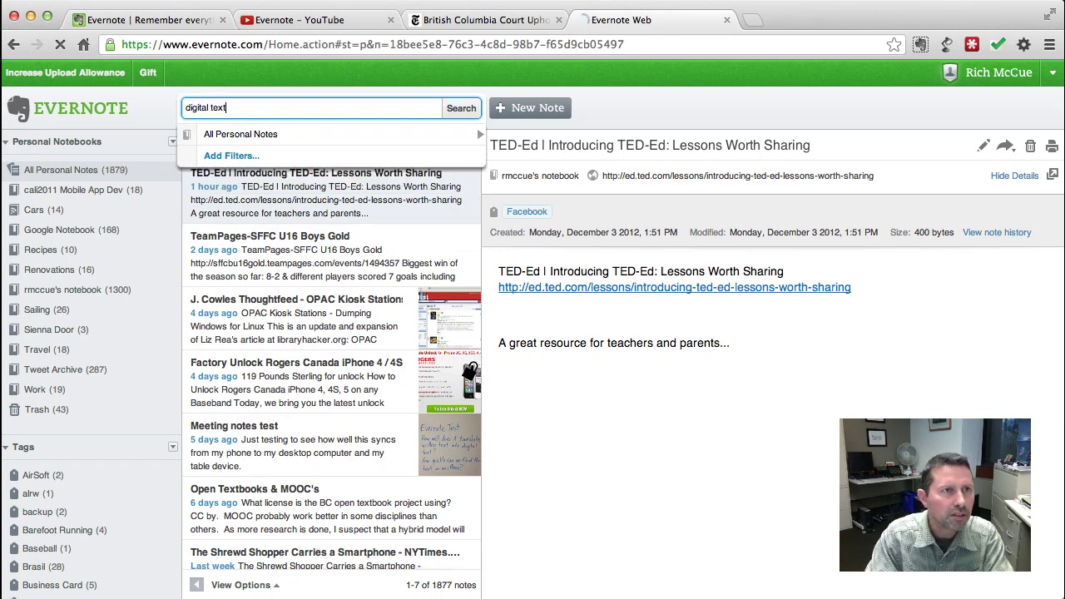
key(Return)
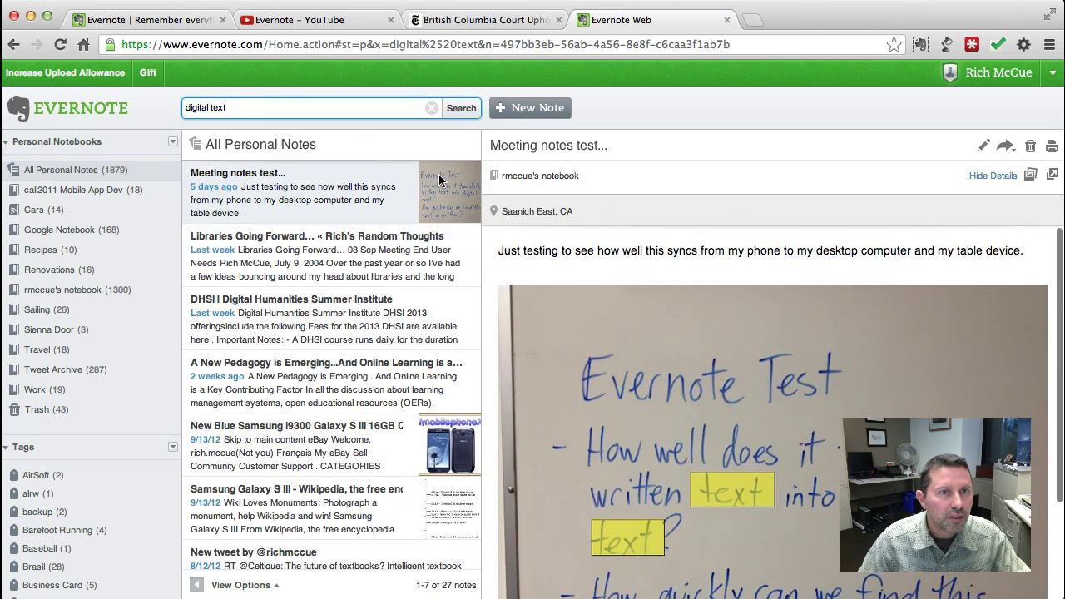
scroll(649, 358, down, 3)
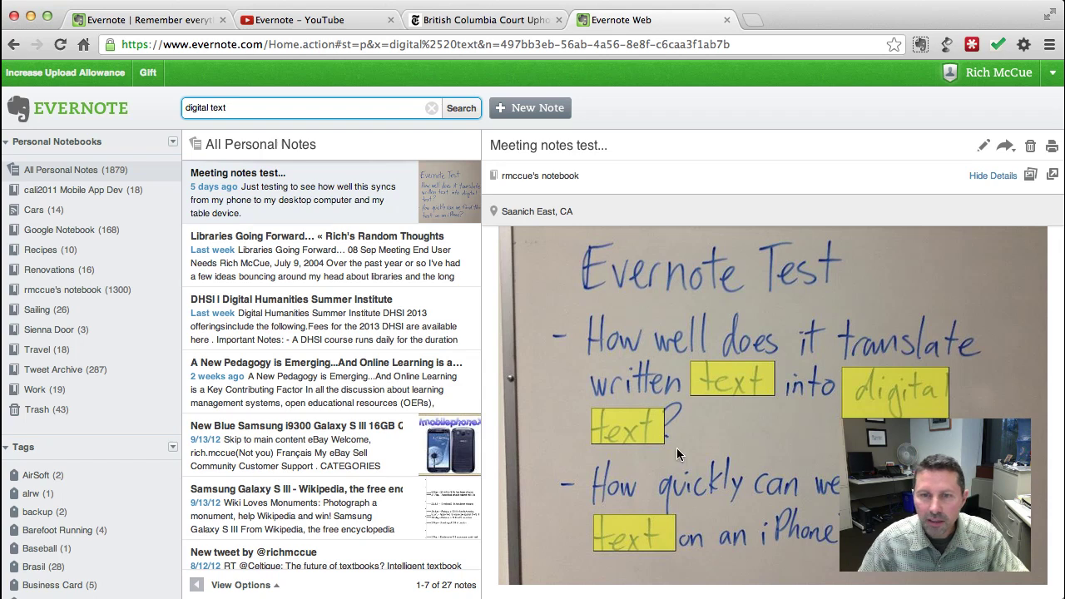
click(186, 22)
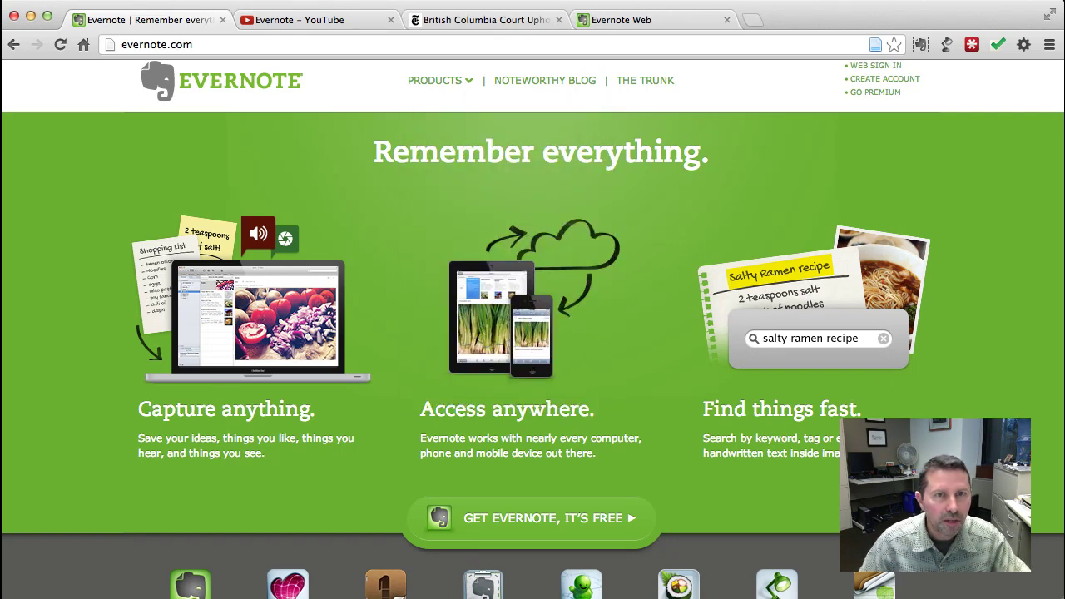
scroll(532, 333, down, 1)
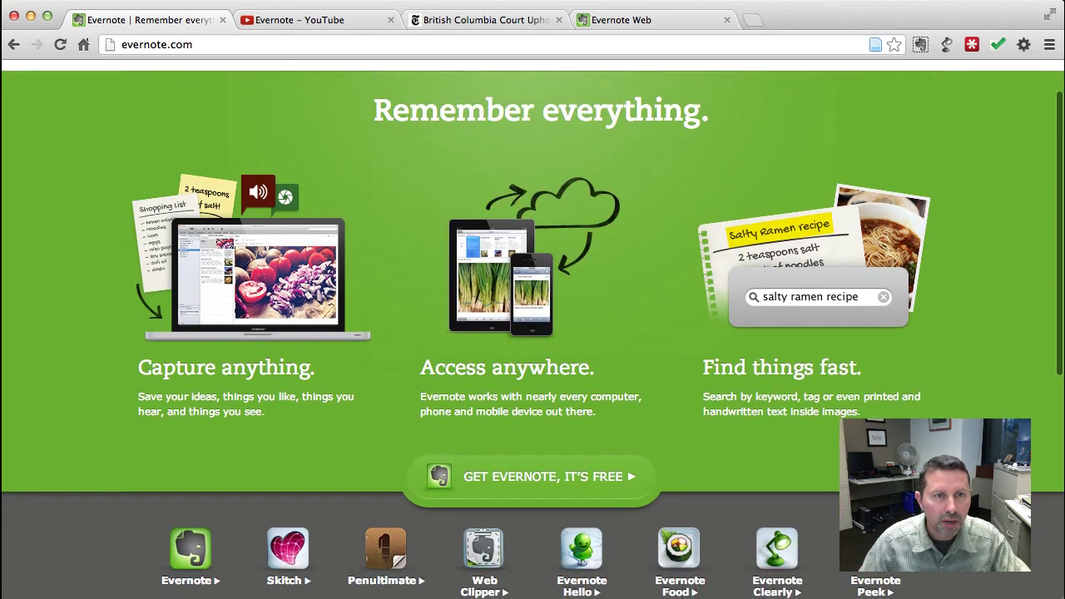
click(569, 477)
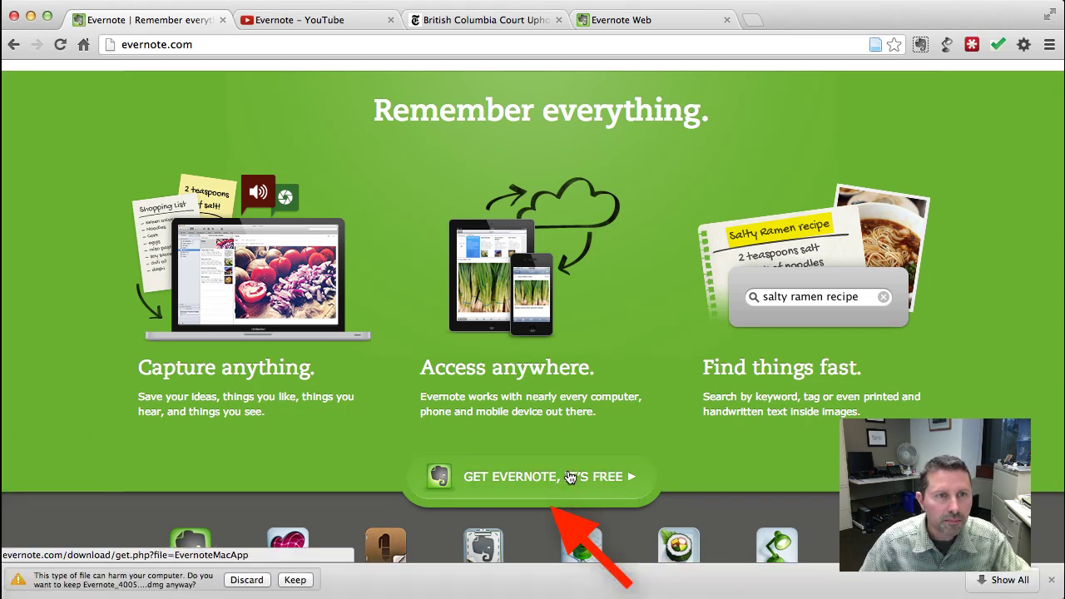
click(261, 584)
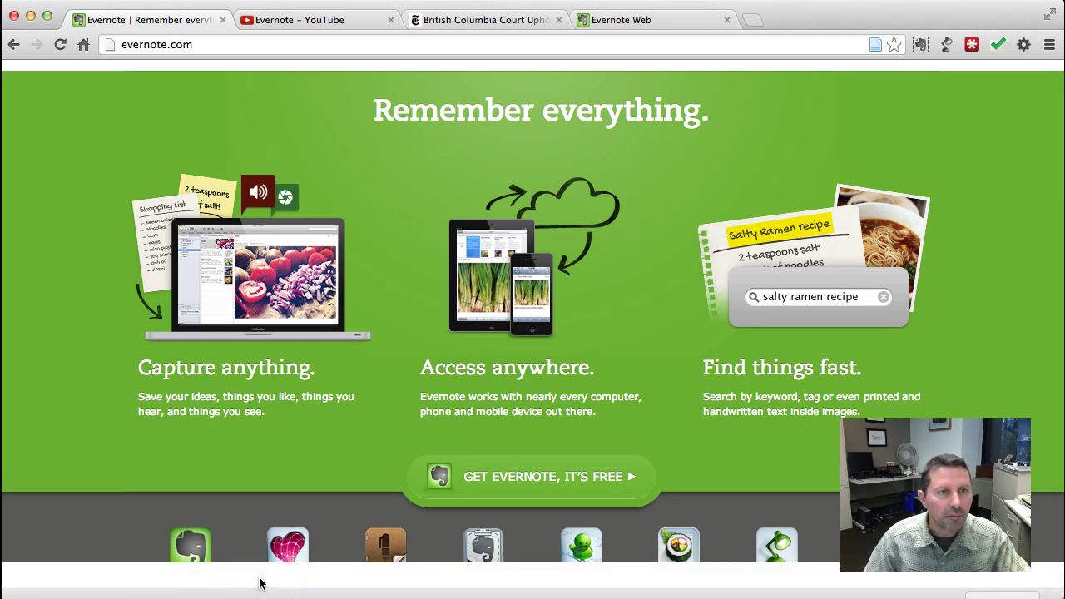
scroll(744, 456, down, 2)
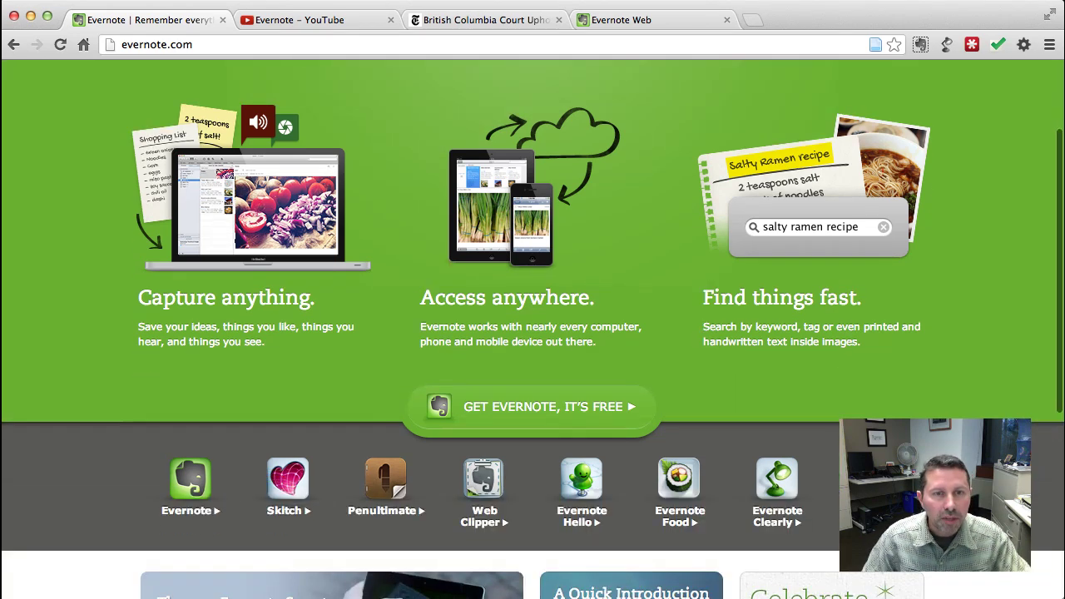
scroll(532, 330, up, 1)
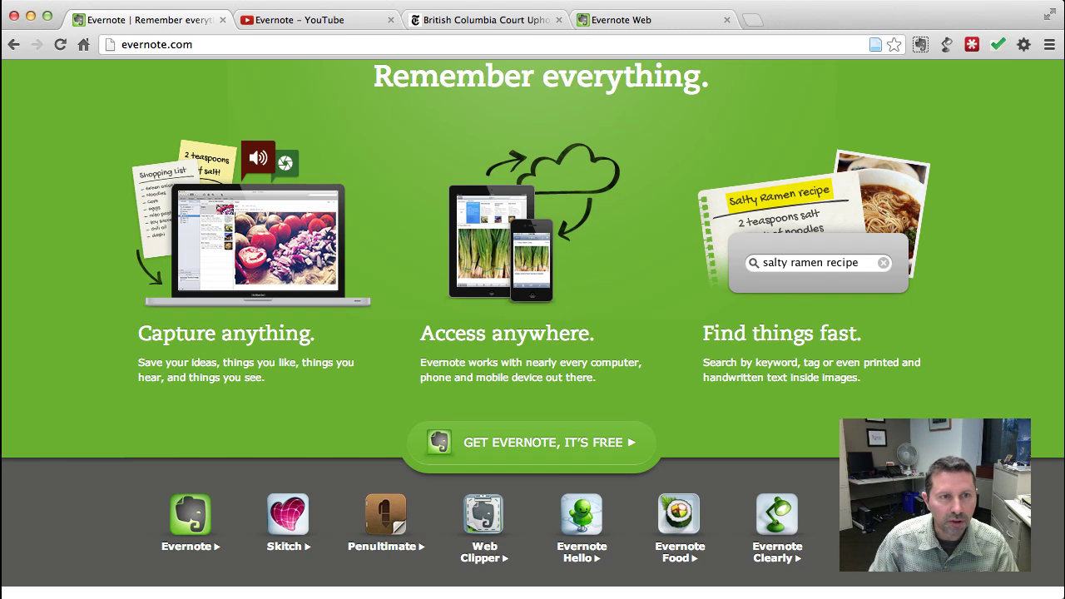
scroll(532, 328, up, 1)
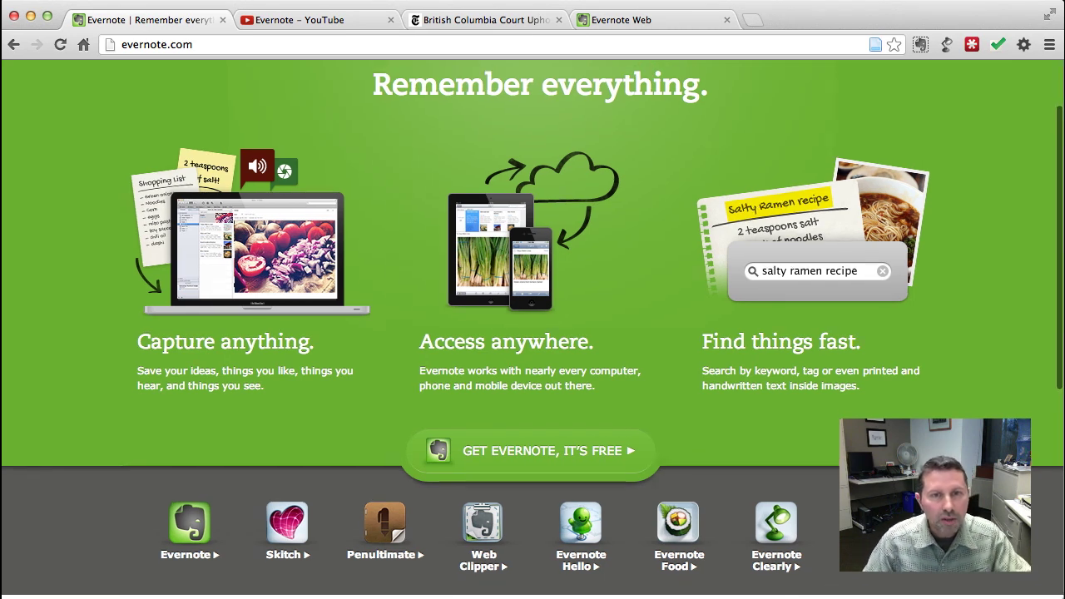